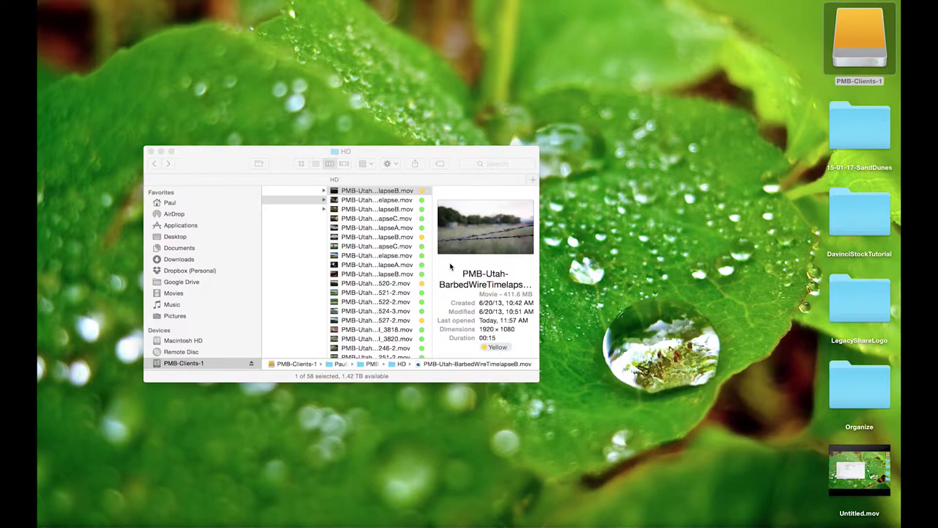
- Move from PMB-Utah's HD clip up through the project folders and select PMB-Farm2
left_click(343, 256)
key("Left")
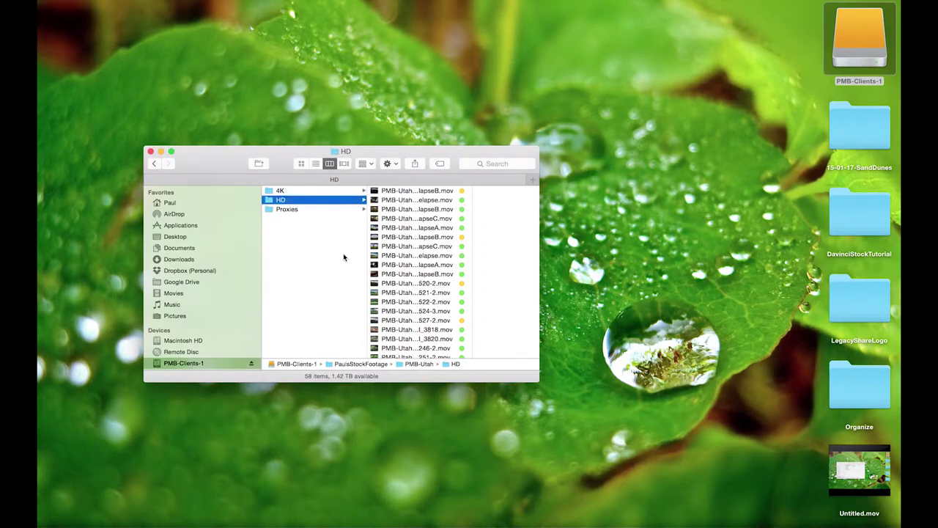
key("Left")
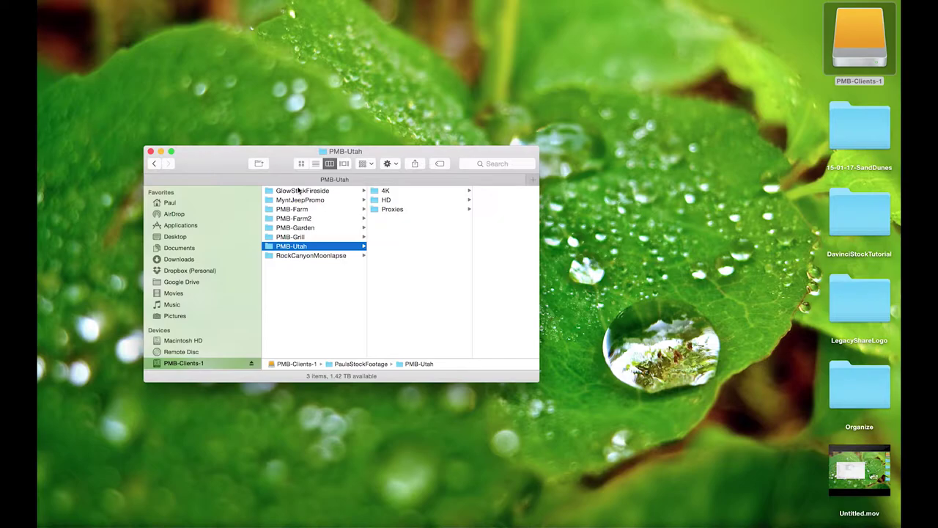
left_click(299, 189)
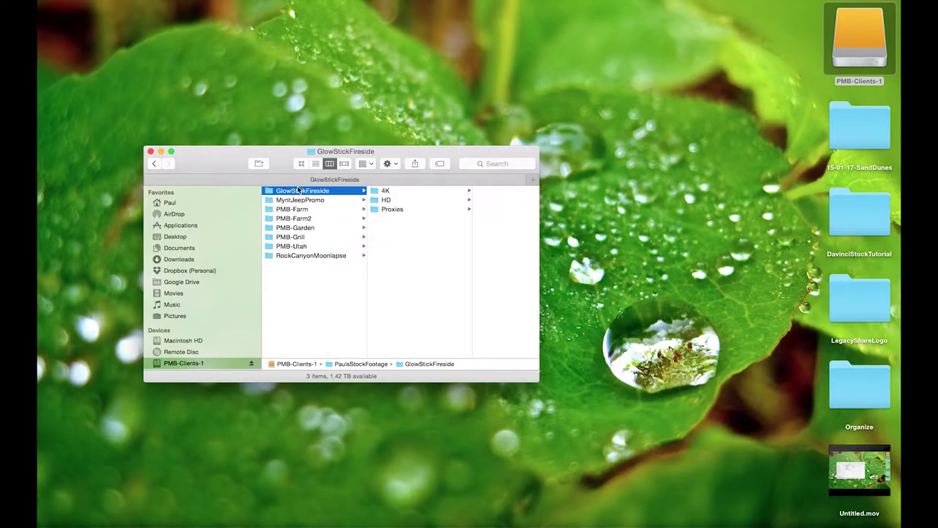
key("Down")
key("Down")
key("Down")
key("Up")
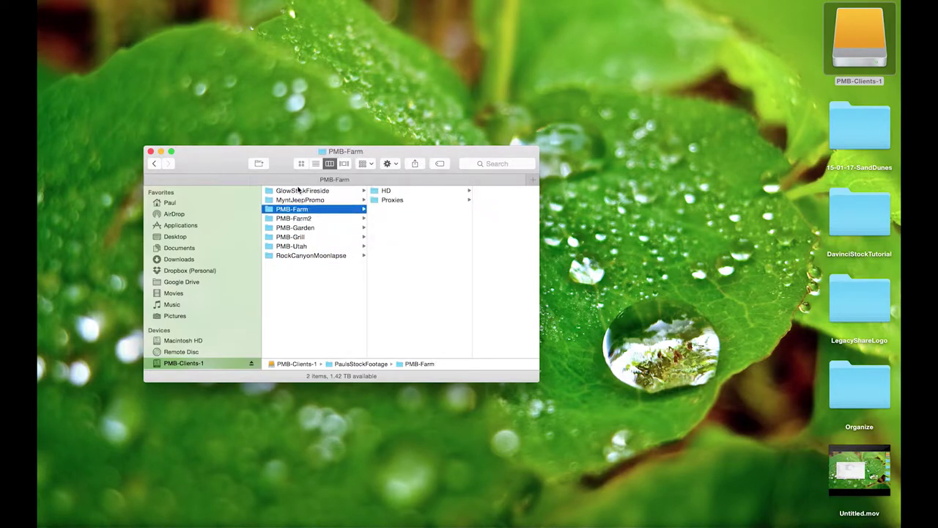
key("Down")
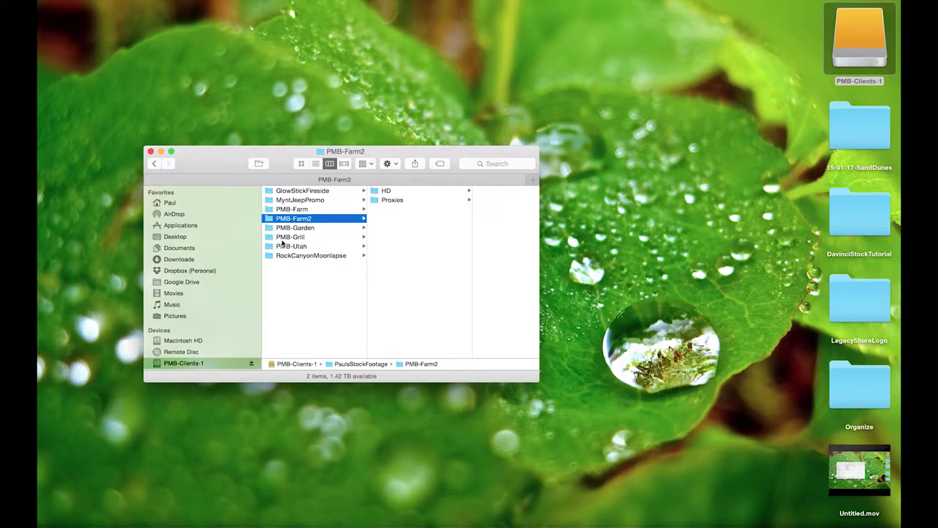
key("Down")
key("Up")
- Open PMB-Farm2's HD clips and widen the file column to read names like PMB-Farm2-MVI_4013.mov
key("Right")
key("Right")
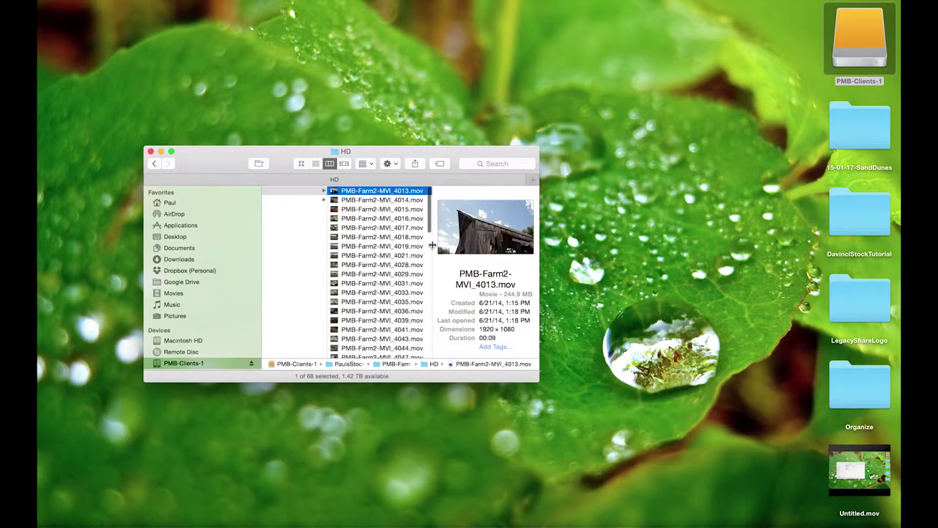
left_click_drag(432, 249, 466, 251)
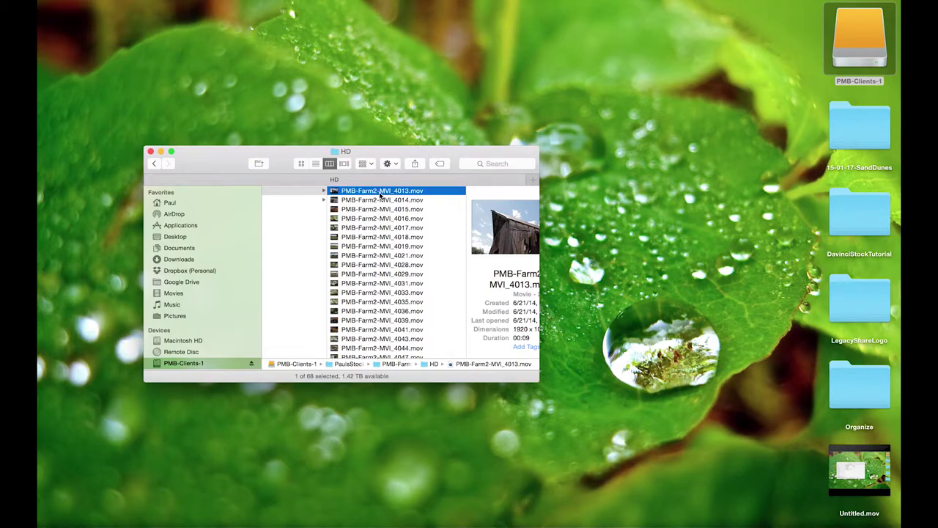
scroll(380, 194, "right", 2)
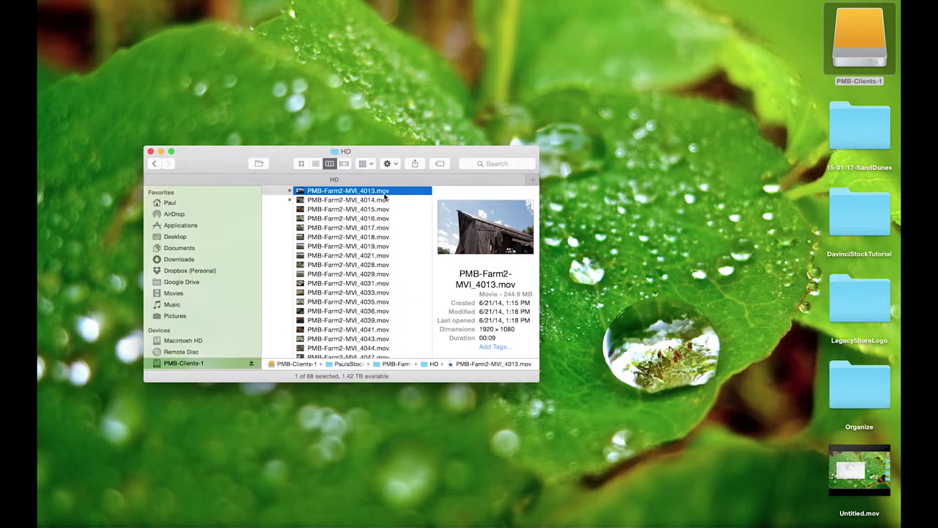
- Move between the PMB-Farm2 project folder and its HD clip list a few times
key("super+Up")
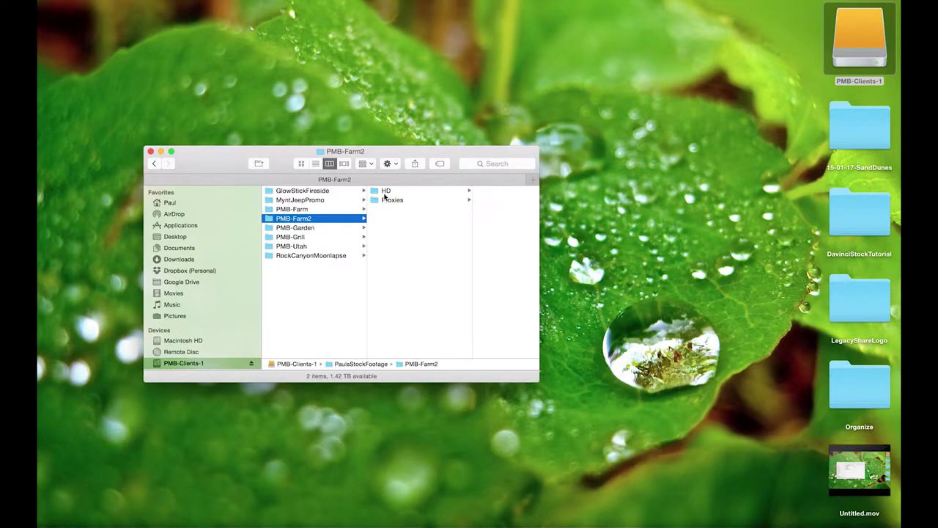
left_click(383, 192)
key("super+Up")
left_click(384, 193)
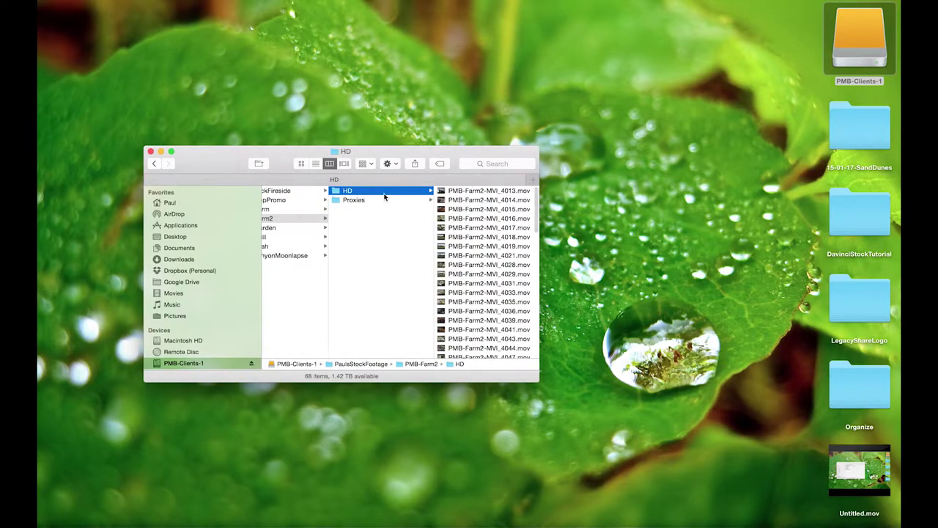
key("super+Up")
- Inspect PMB-Utah's 4K and HD clip folders, then select the RockCanyonMoonlapse project
key("Down")
key("Down")
key("Down")
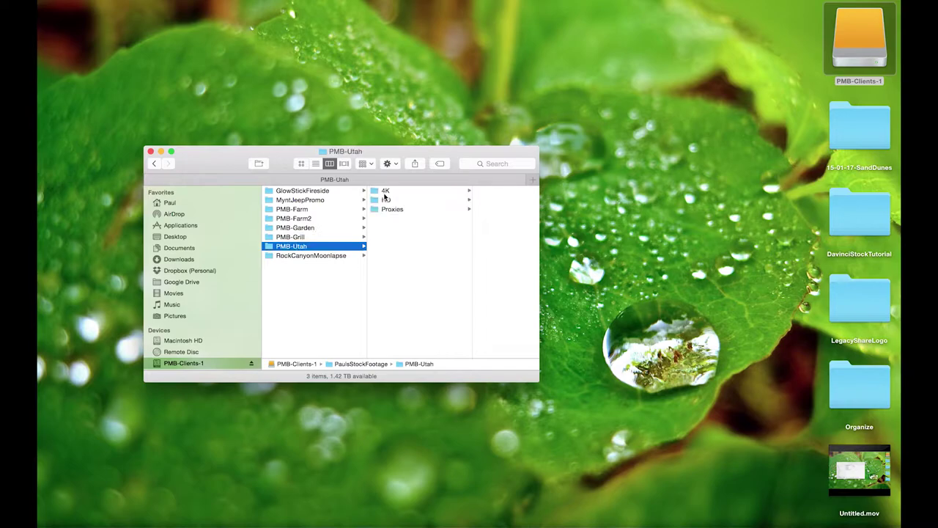
left_click(384, 192)
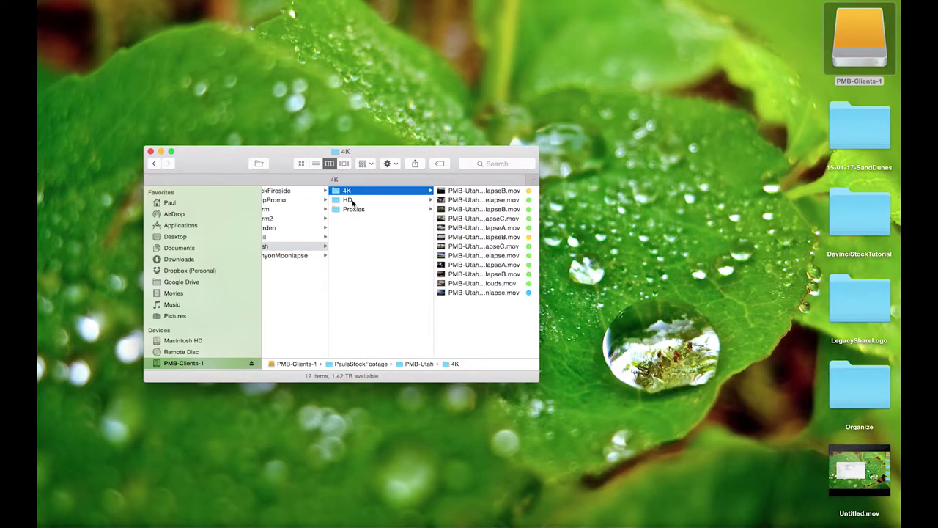
left_click(352, 200)
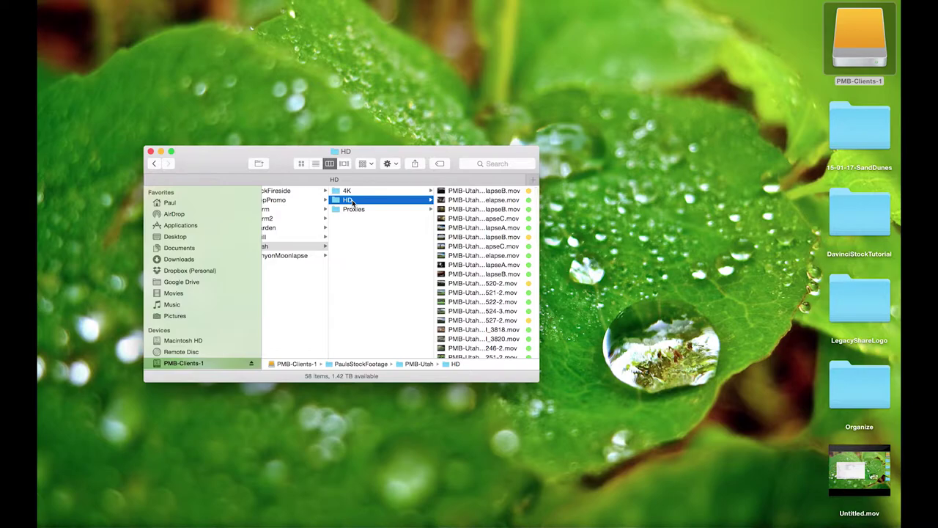
key("Right")
key("Left")
key("Up")
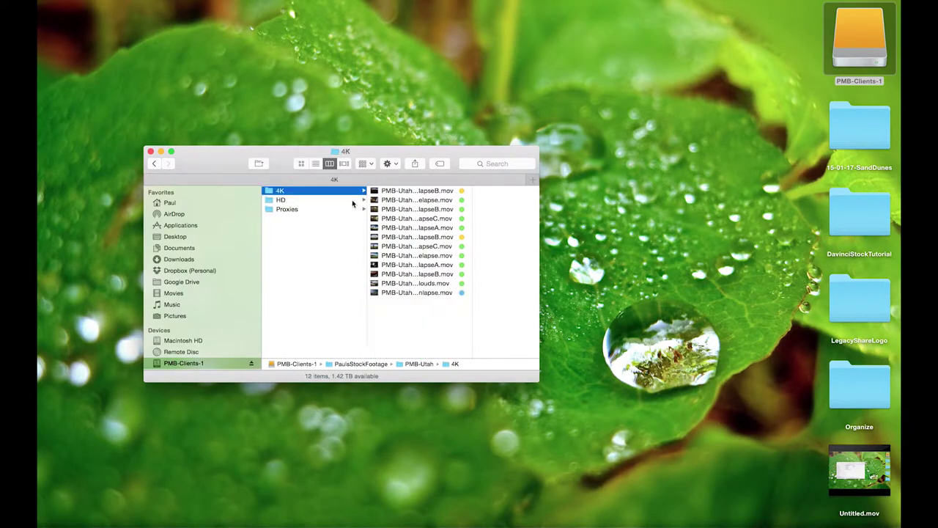
key("Down")
key("Left")
key("Down")
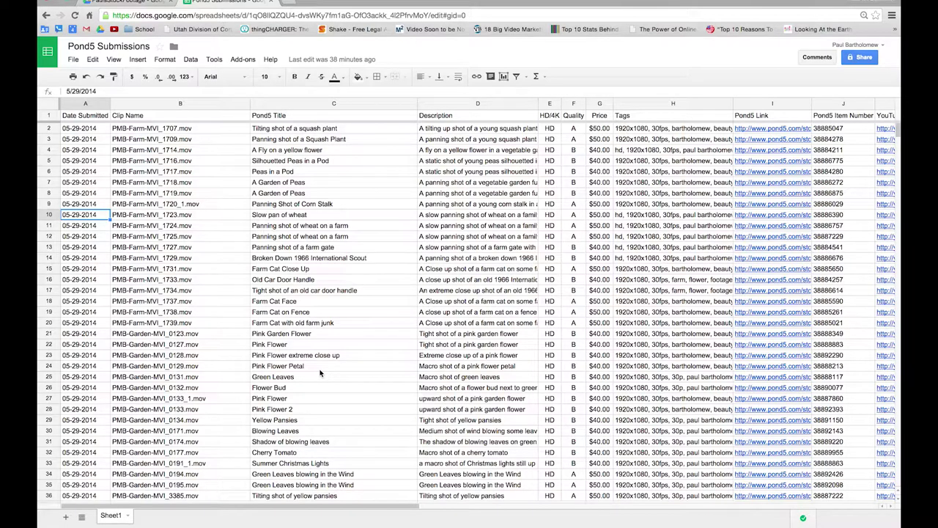
- Review the clip names like PMB-Farm-MVI_1707.mov and select the whole Tags column
left_click(233, 204)
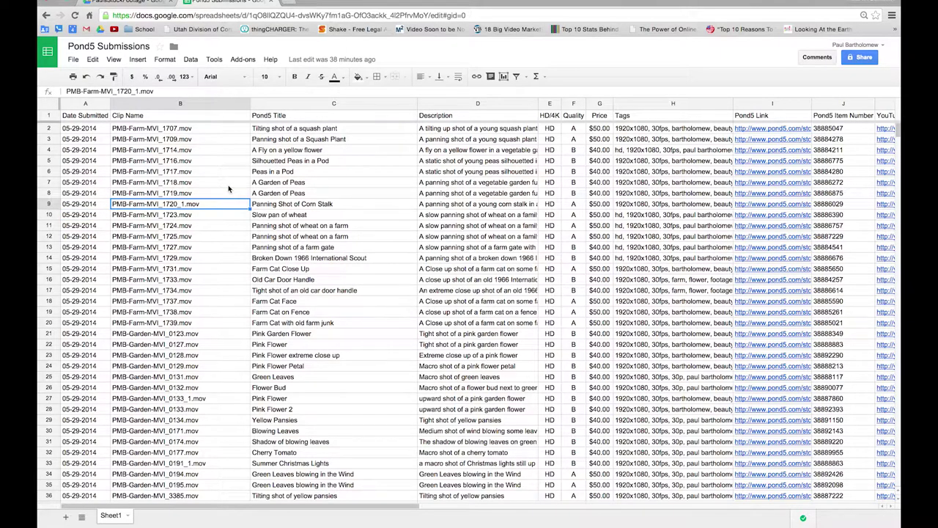
mouse_move(230, 522)
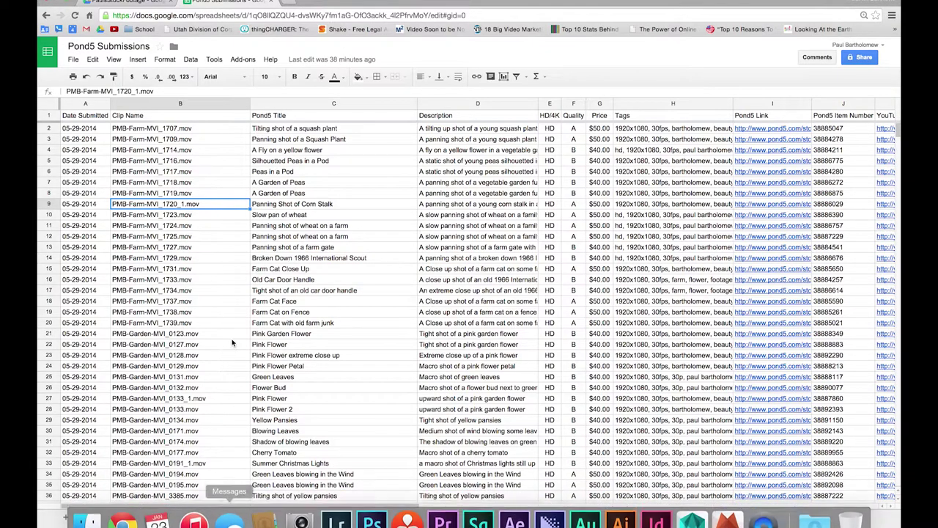
left_click(652, 103)
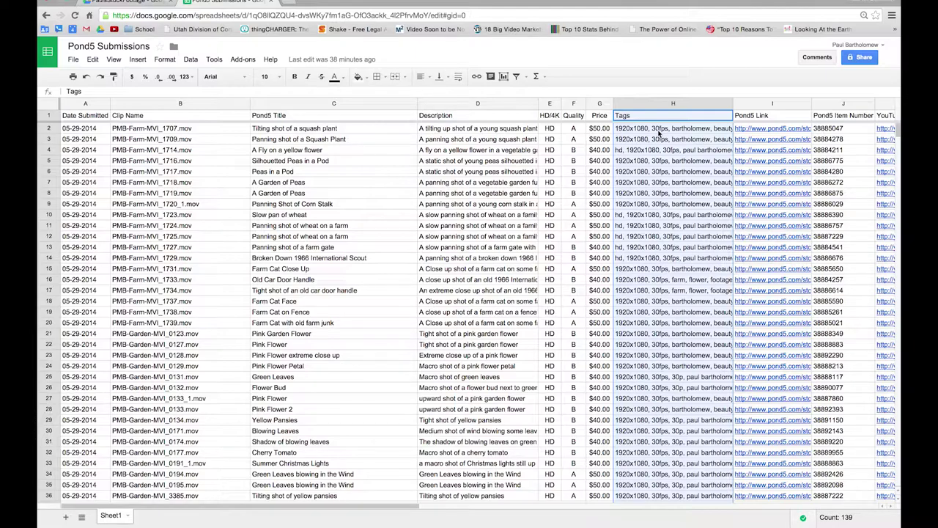
left_click(183, 131)
key("Down")
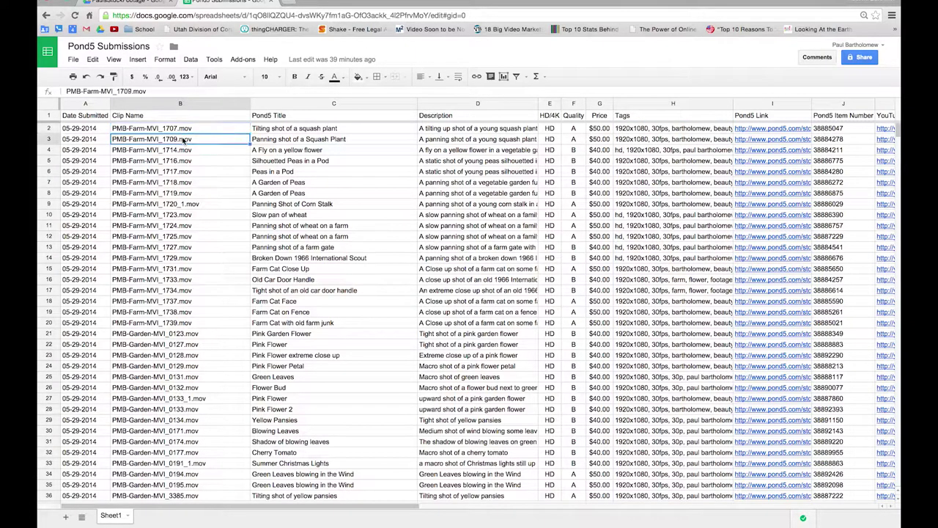
key("Up")
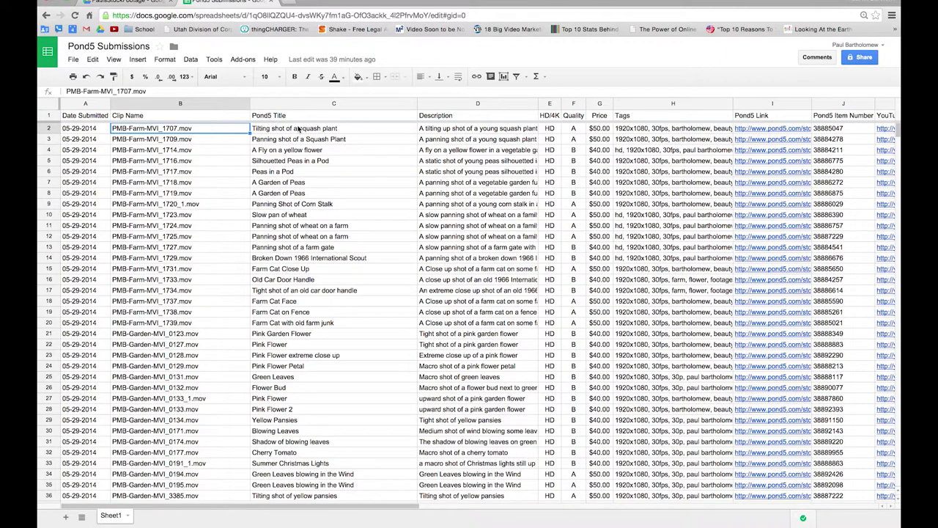
left_click(658, 119)
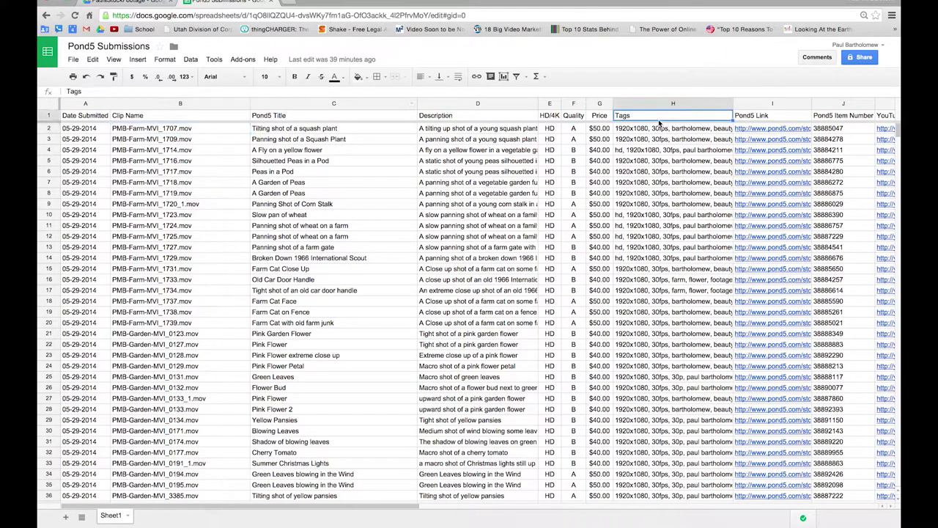
key("Down")
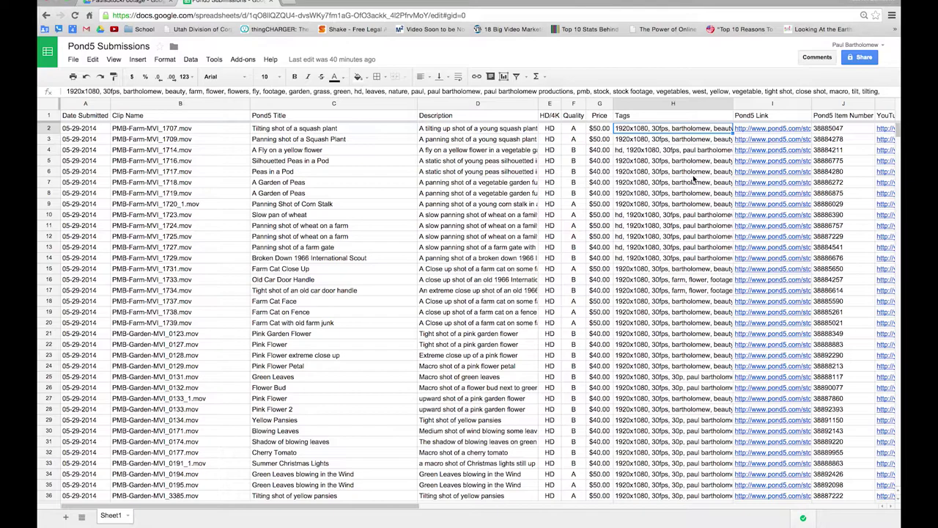
left_click(181, 130)
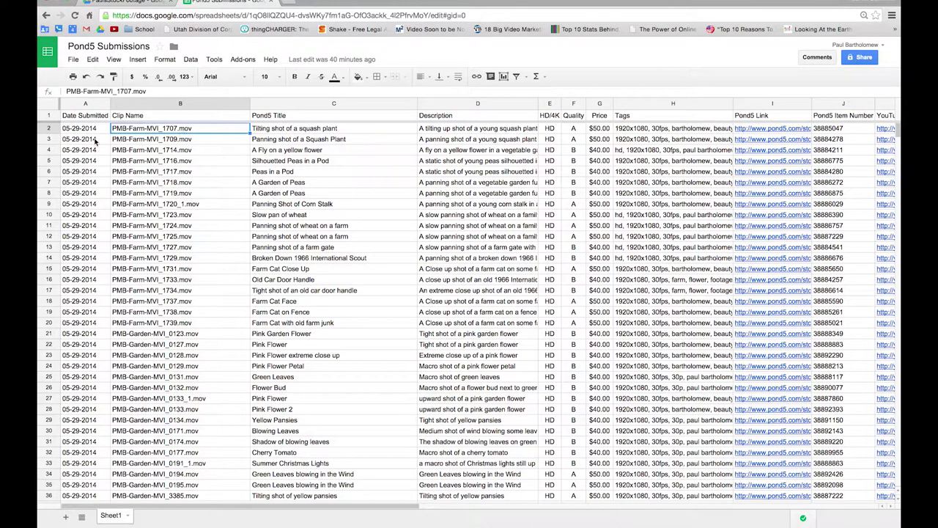
- Go to the footage desktop and Quick Look PMB-Farm-MVI_1707.mov in PMB-Farm's HD folder
key("ctrl+Left")
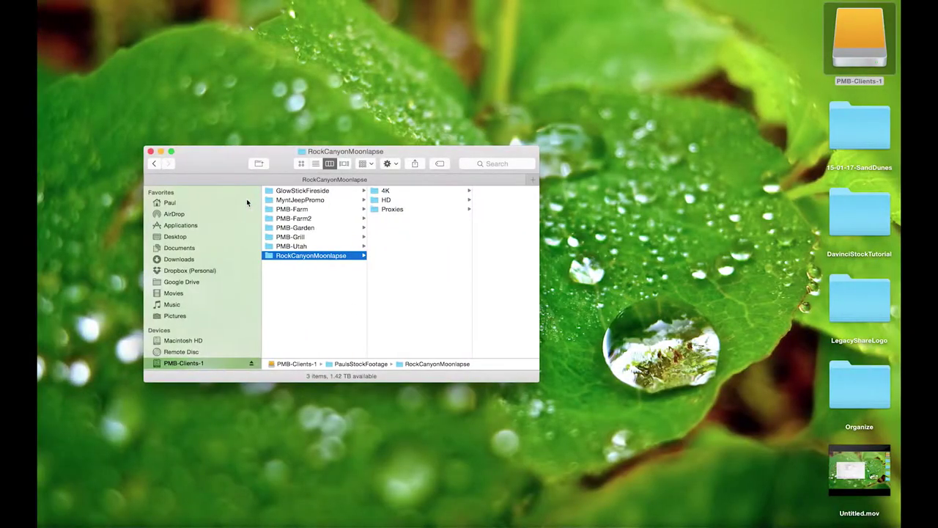
key("ctrl+Right")
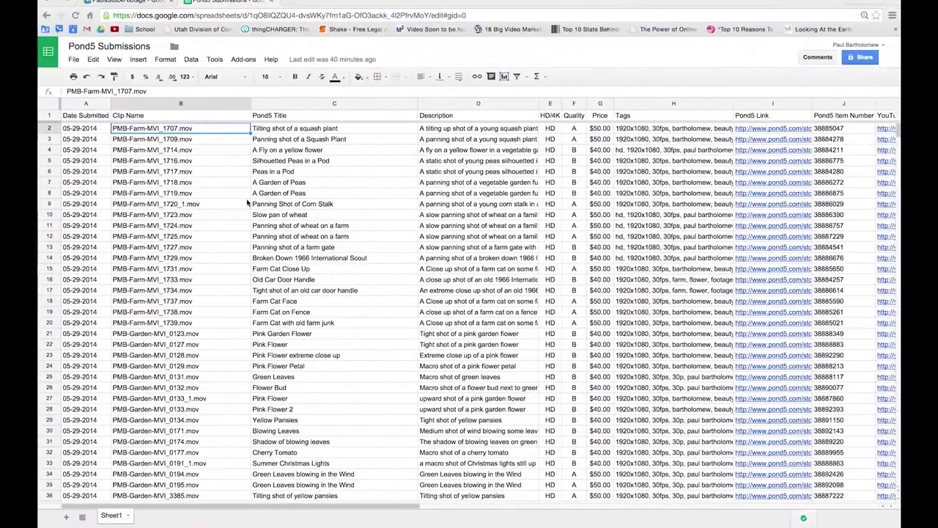
key("ctrl+Left")
key("Up")
key("Up")
key("Up")
key("Up")
key("Up")
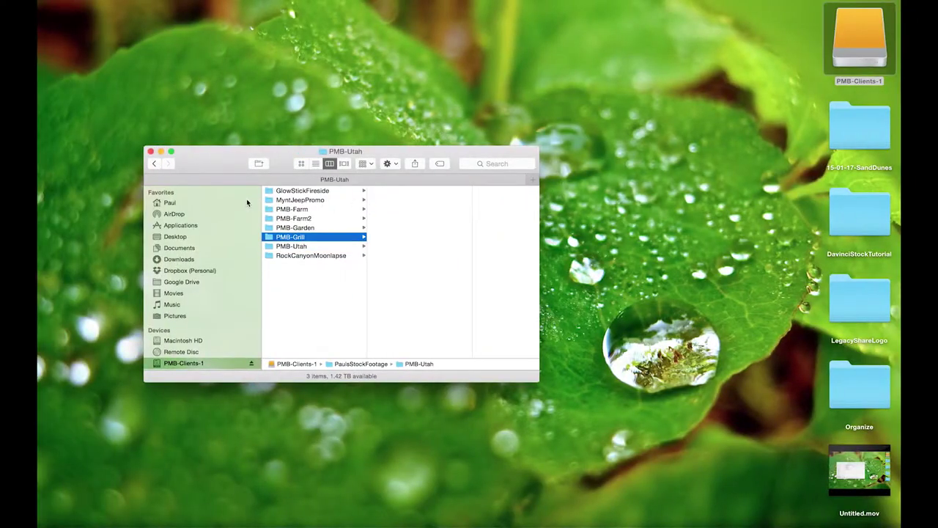
key("Right")
key("Right")
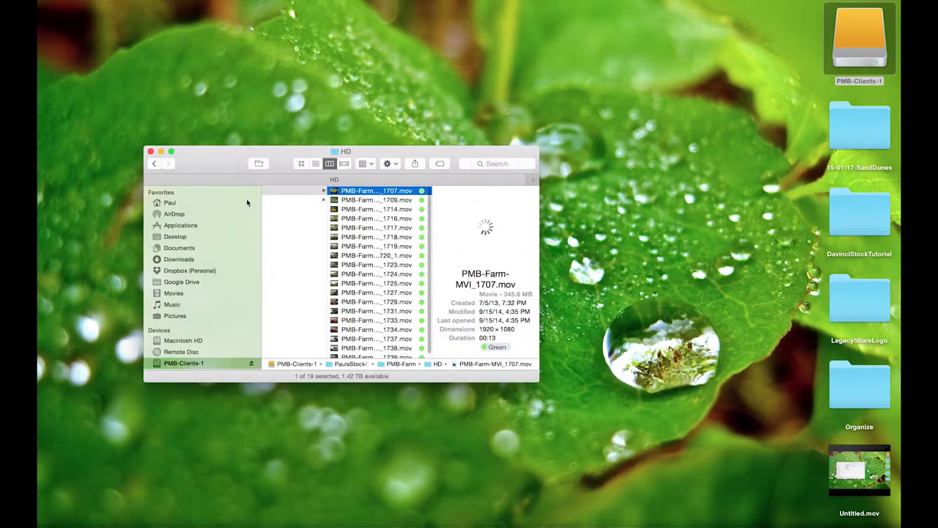
key("space")
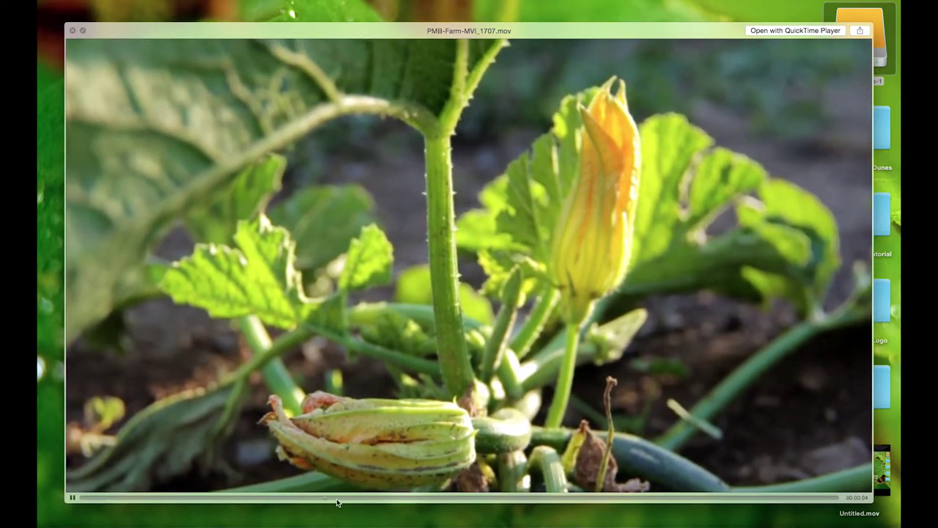
- Skip ahead and pause the squash plant clip, then close its Quick Look preview
left_click(528, 504)
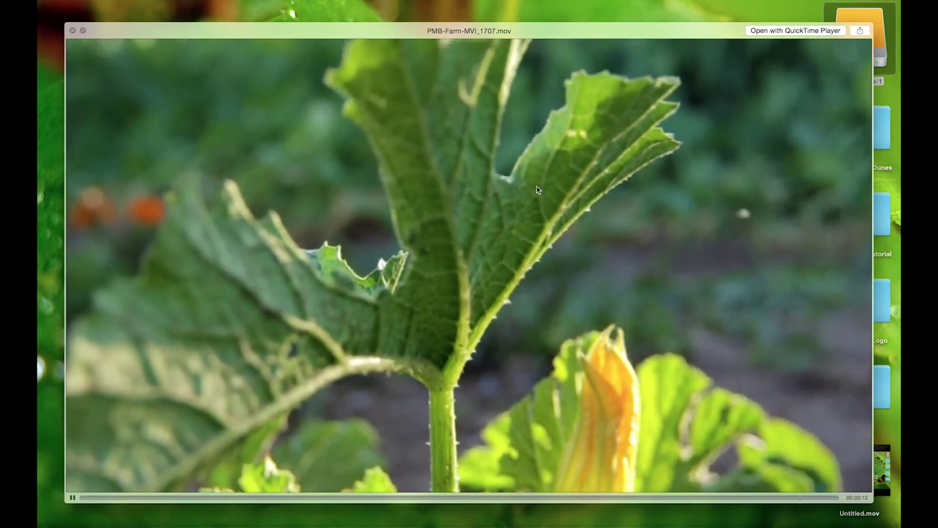
left_click(382, 252)
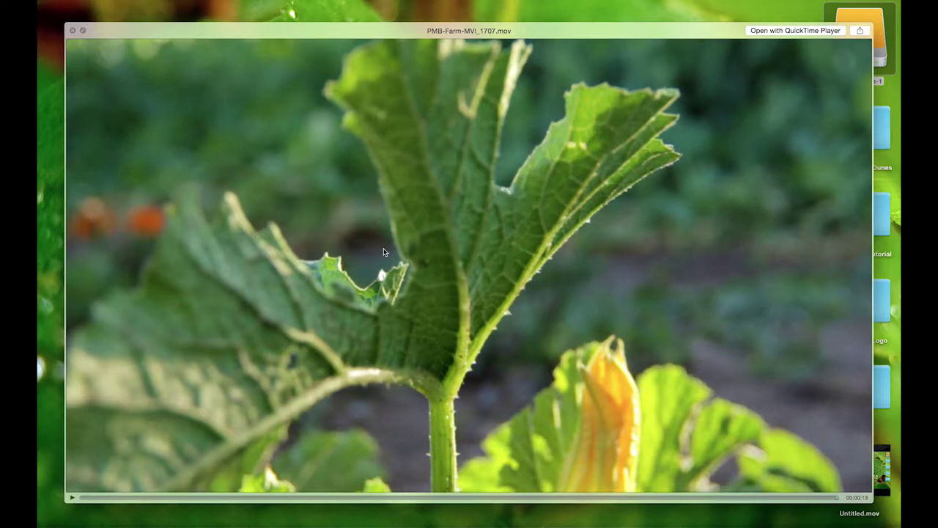
key("space")
key("ctrl+Right")
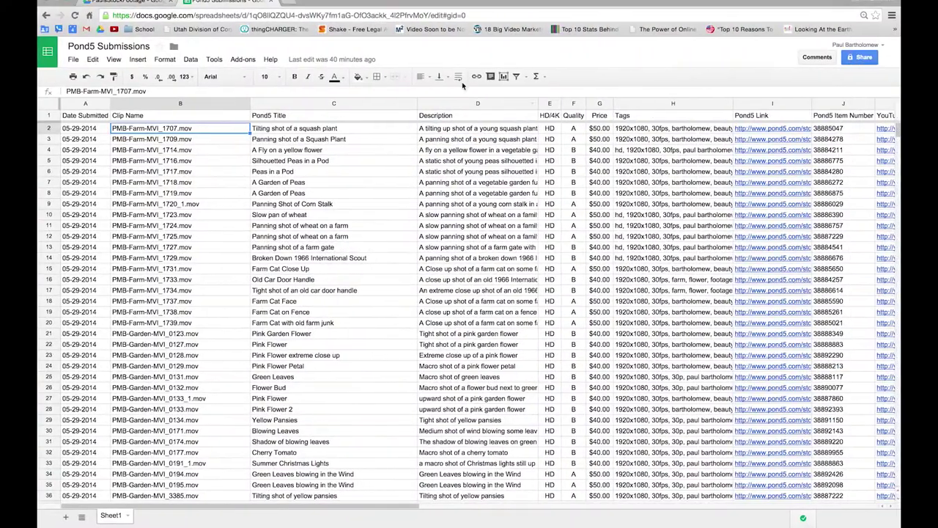
left_click(672, 103)
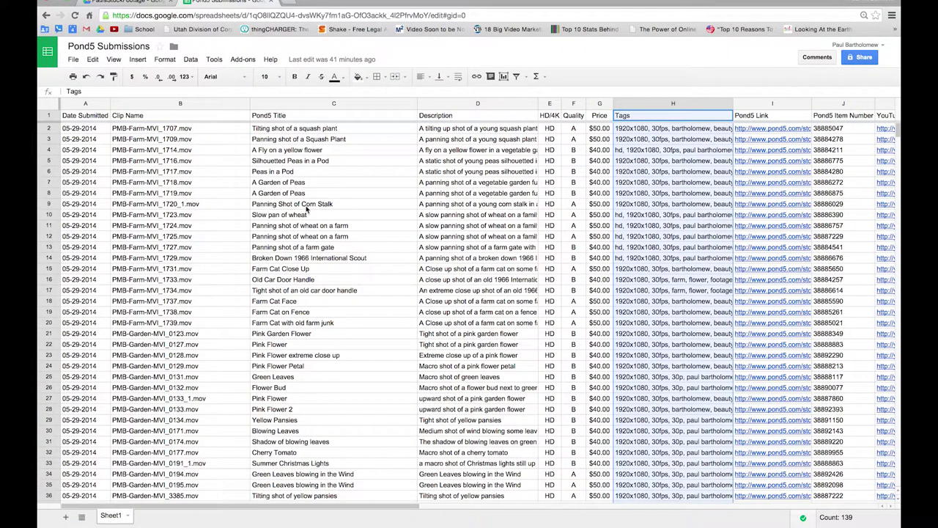
left_click(291, 102)
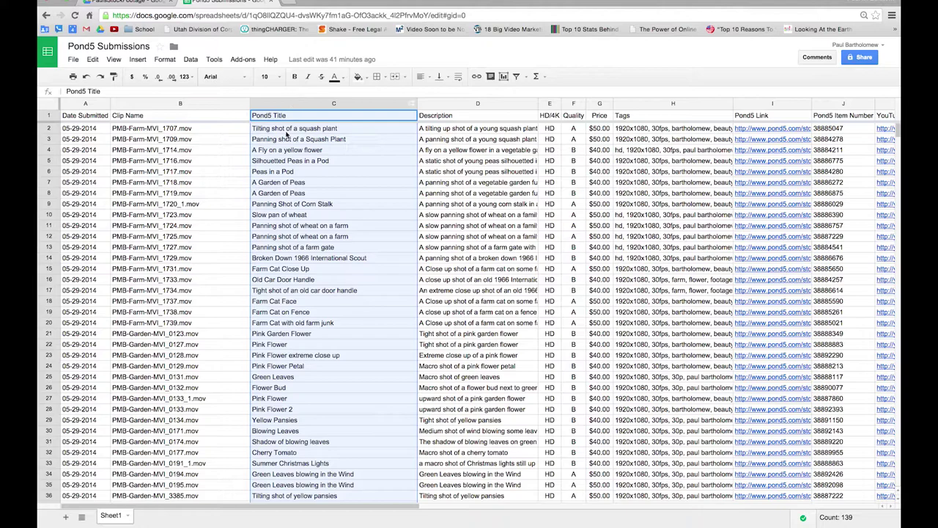
left_click(288, 133)
key("Left")
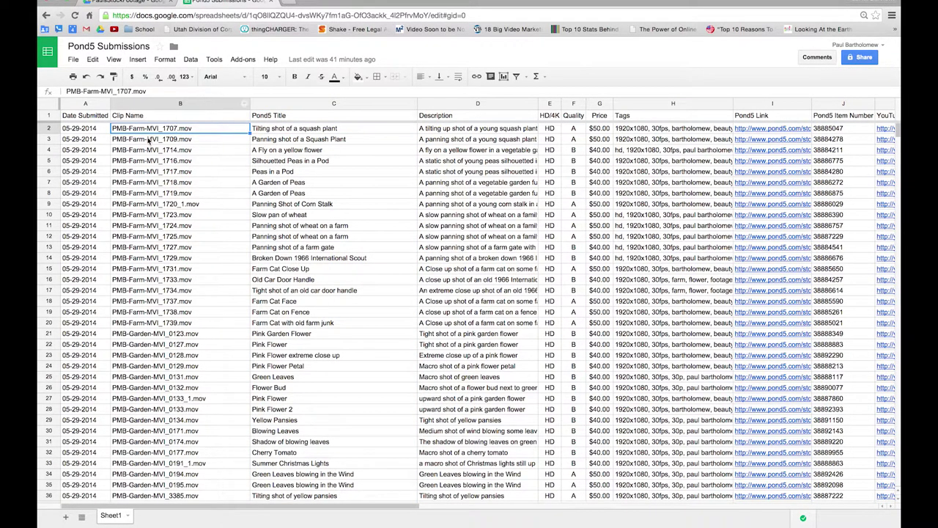
left_click(284, 135)
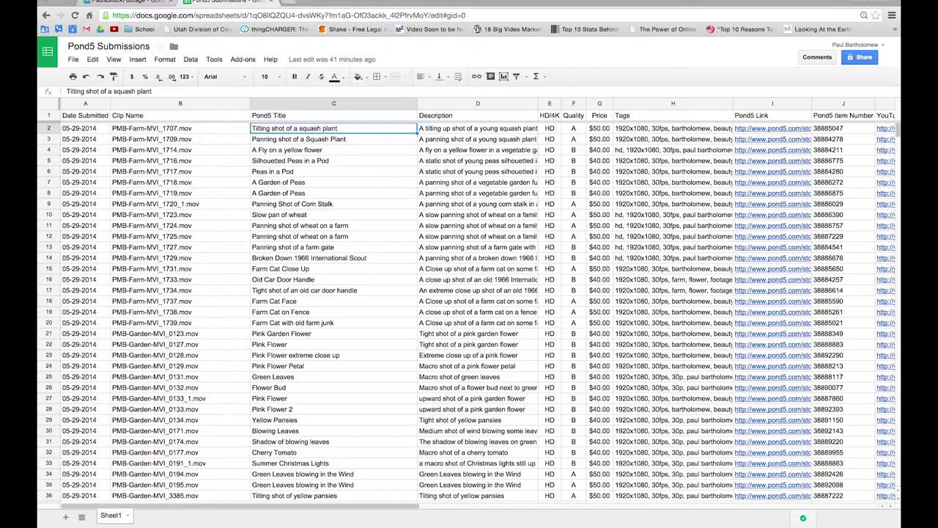
left_click(477, 128)
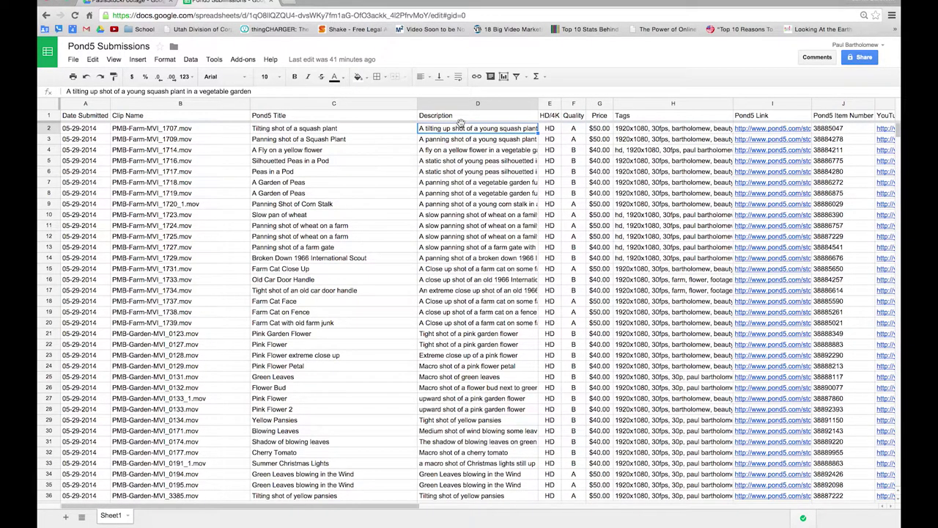
key("Right")
key("Right")
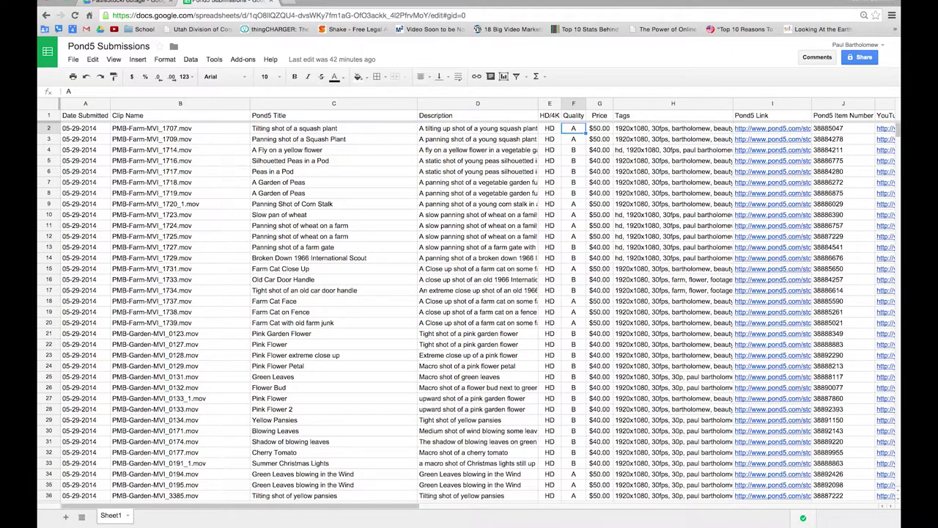
key("Right")
key("Left")
key("Left")
key("Up")
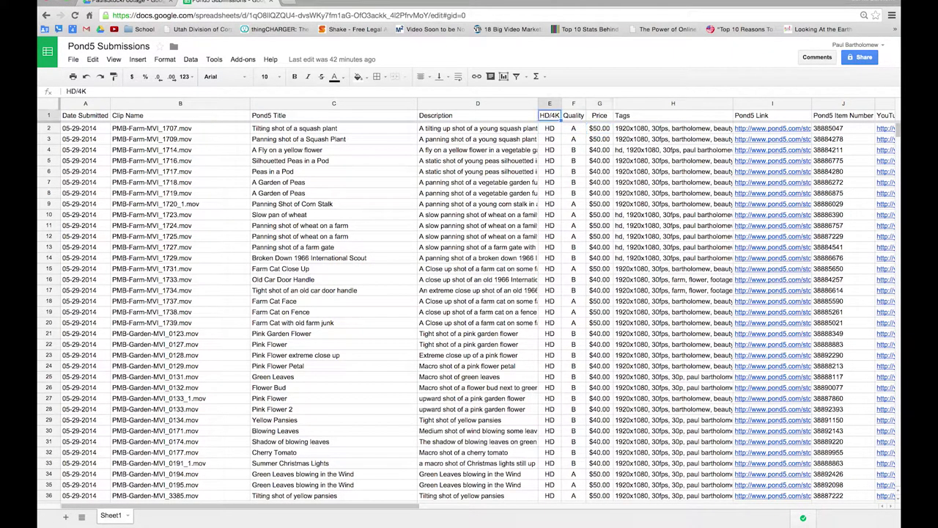
left_click(549, 104)
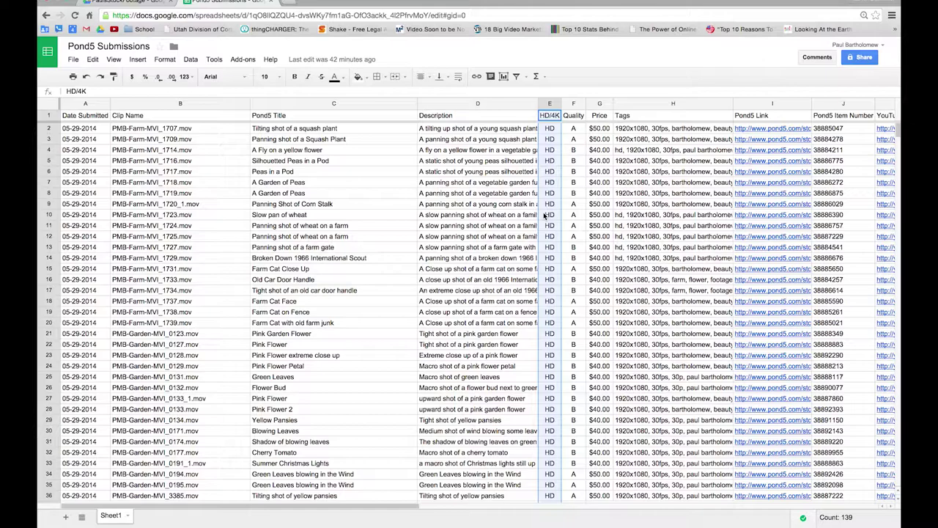
scroll(545, 213, "down", 20)
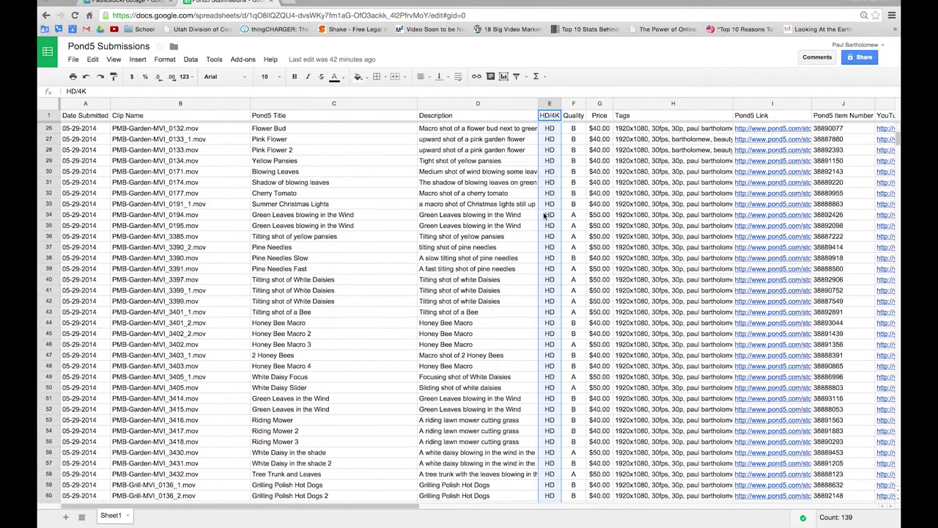
scroll(545, 213, "up", 6)
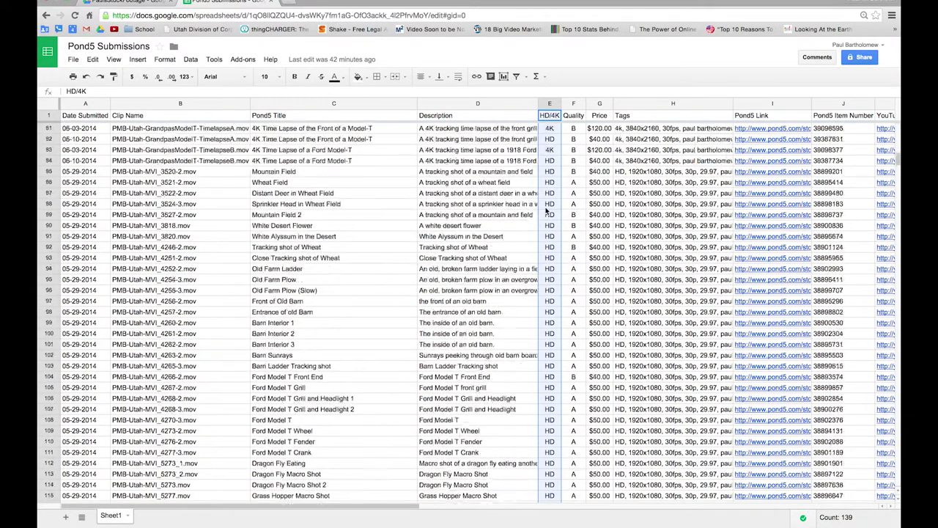
left_click(550, 205)
key("Right")
key("Right")
key("Right")
key("Right")
key("Right")
key("Right")
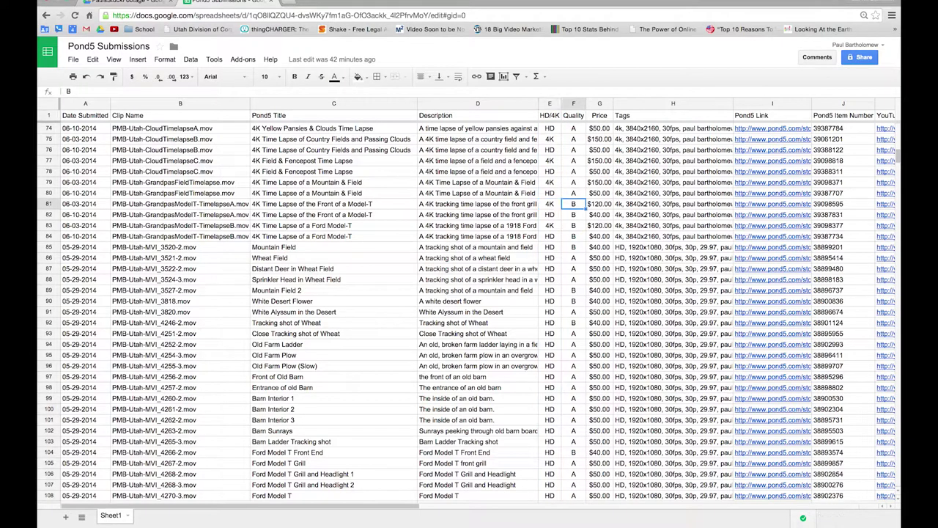
key("Left")
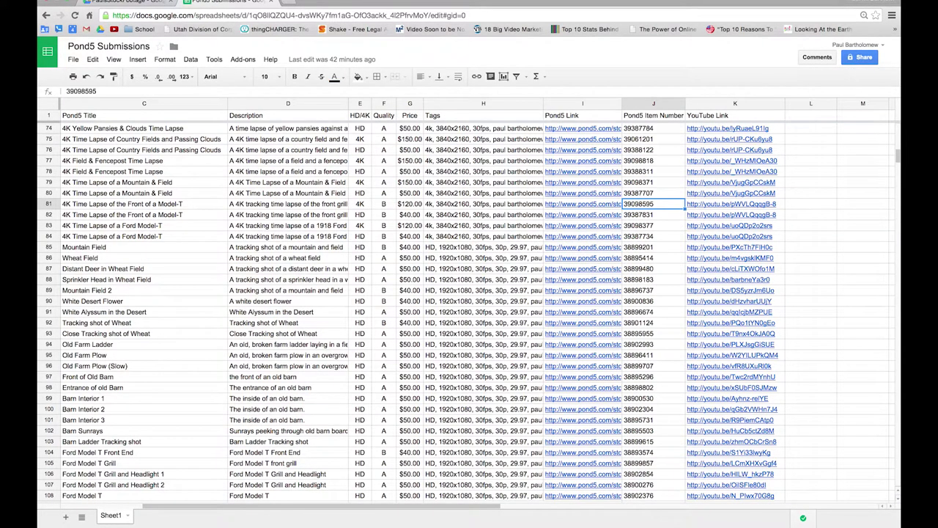
scroll(553, 204, "left", 2)
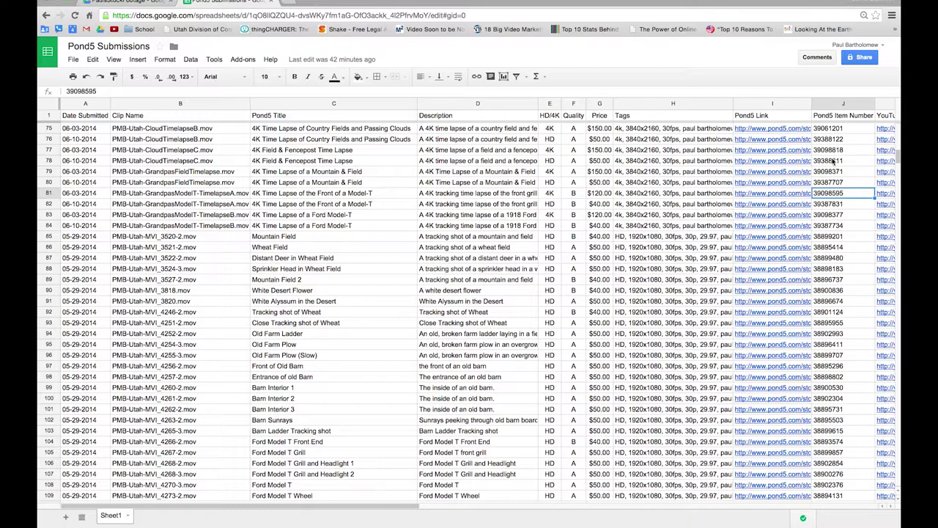
left_click(840, 106)
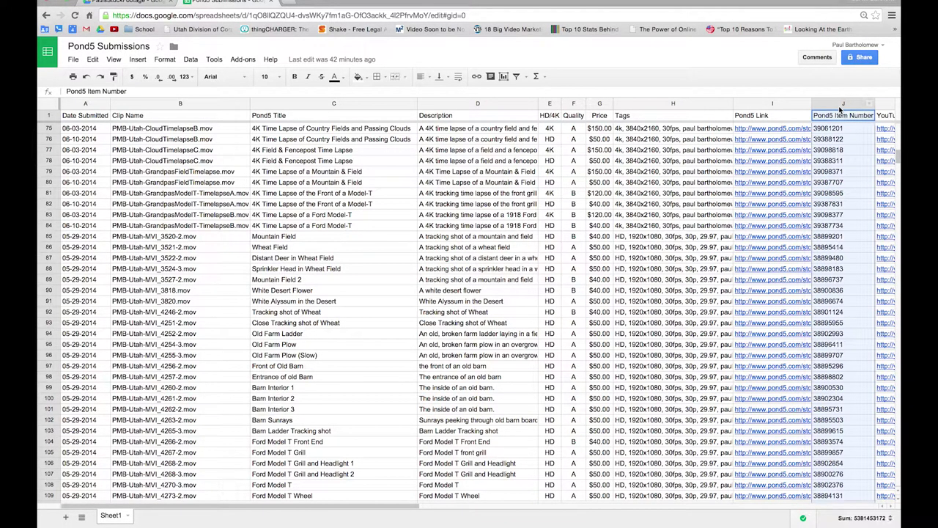
left_click(766, 104)
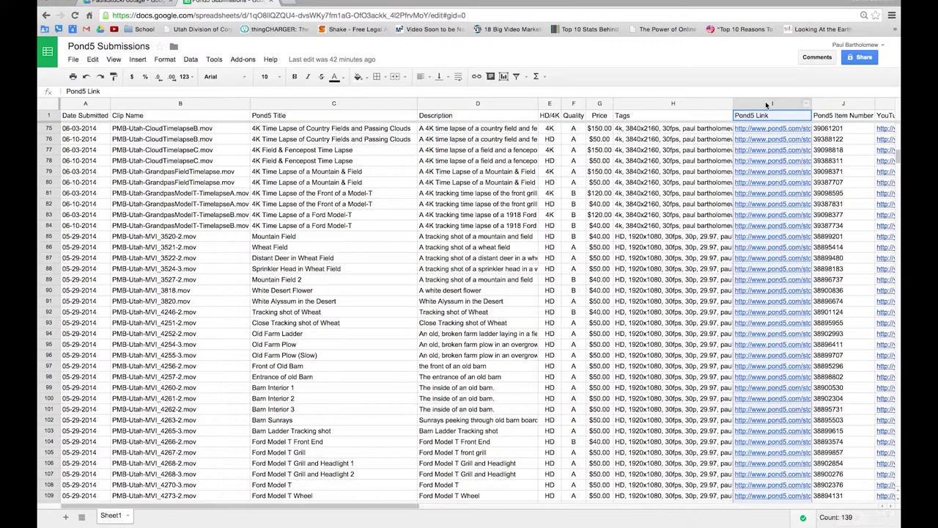
left_click(699, 238)
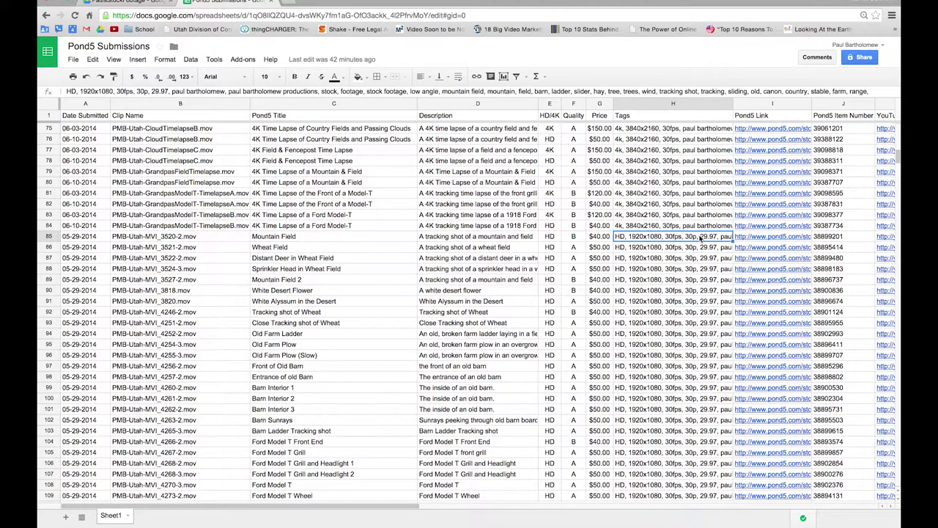
- Inspect row 133's clip name, title, full description and 4K flag for the Sand Mountain time lapse
scroll(699, 238, "down", 10)
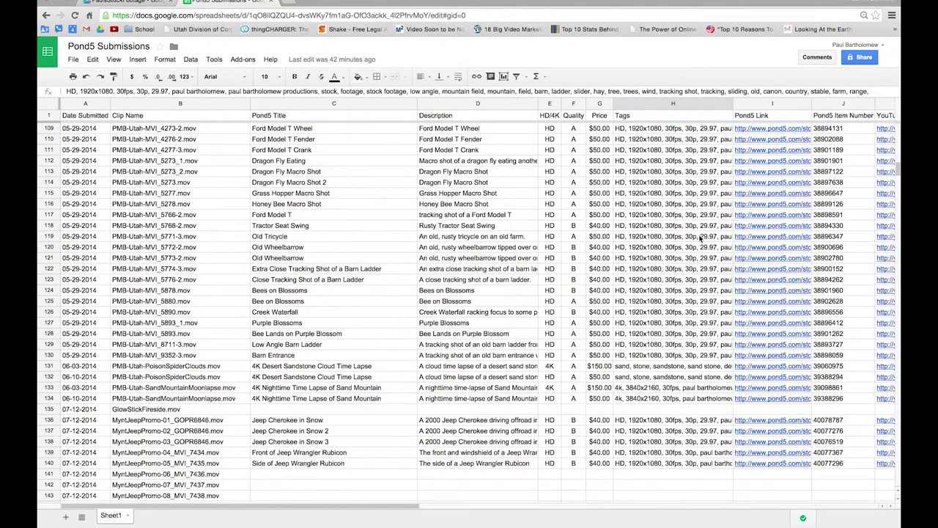
left_click(613, 391)
key("Left")
key("Left")
key("Left")
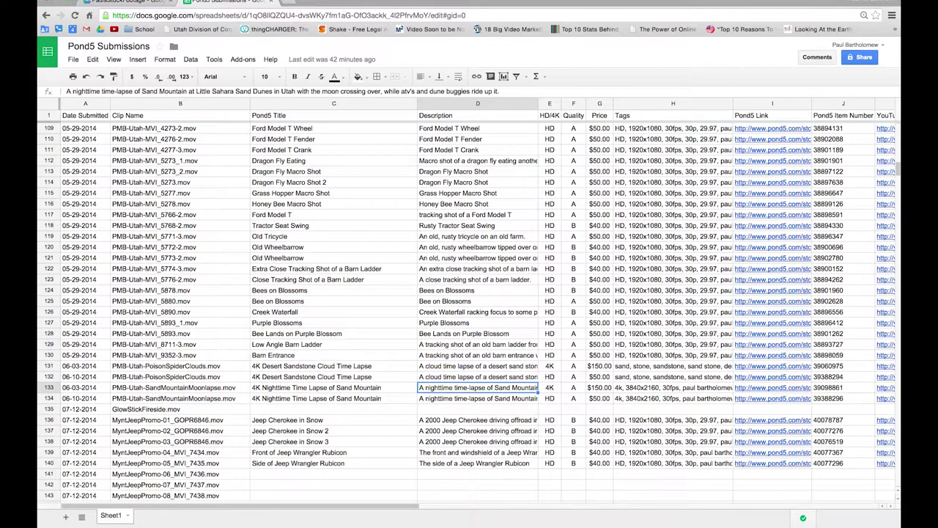
key("Left")
key("Left")
key("Left")
key("Right")
key("Right")
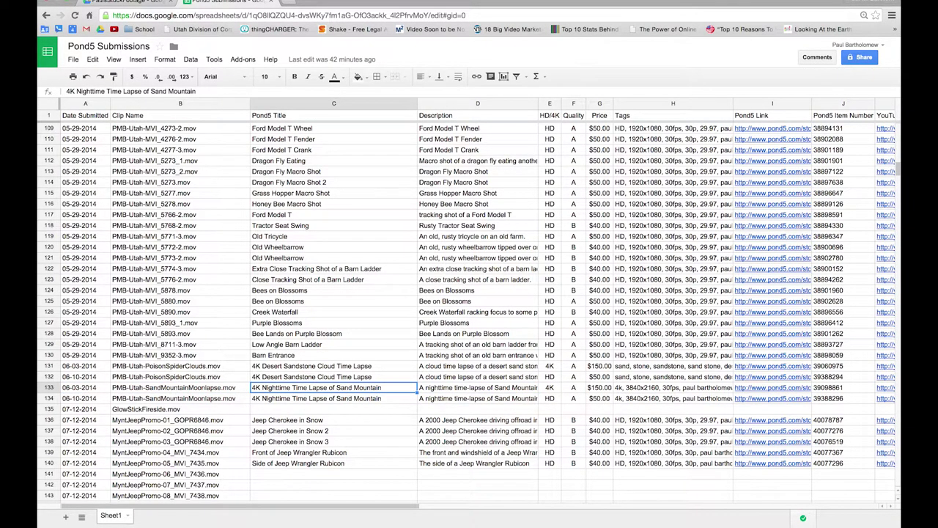
key("Right")
key("Right")
key("Left")
key("Right")
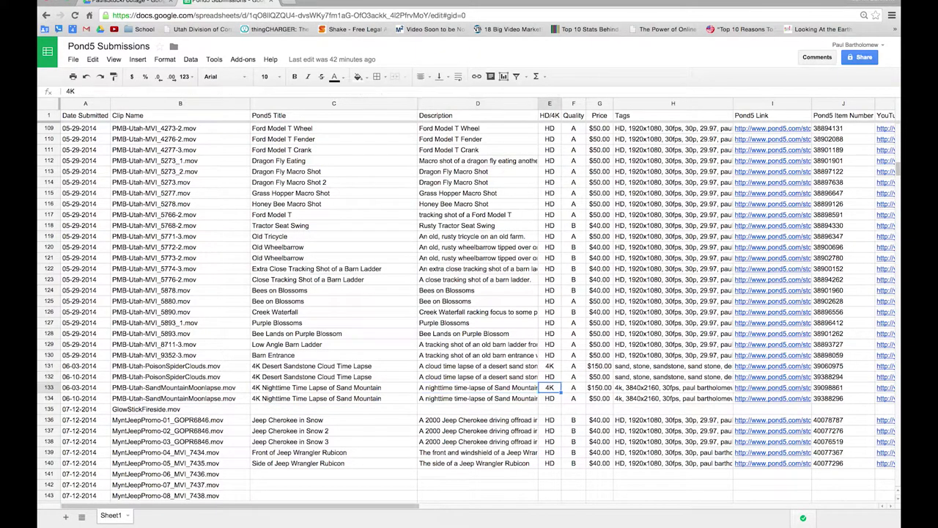
- Compare with the HD version in row 134, then show the 4K clip's $150.00 price, tags and Pond5 link
key("Down")
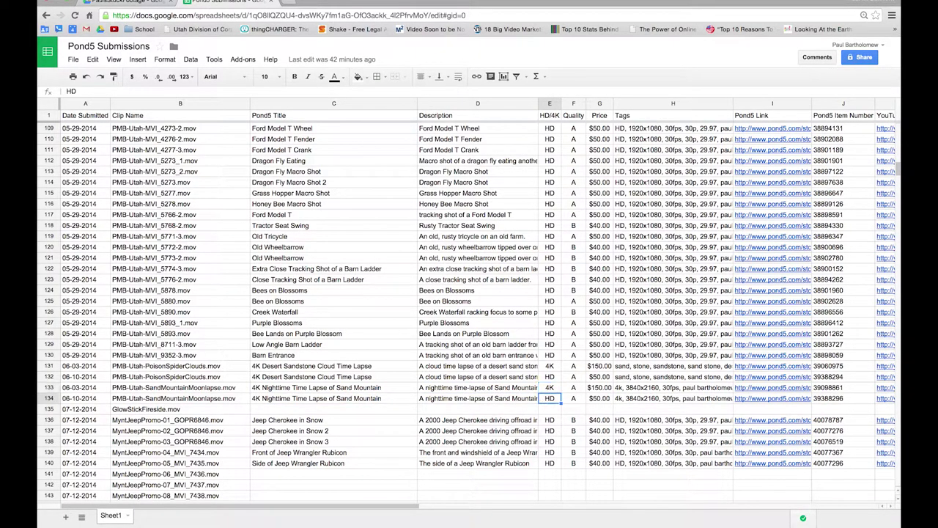
key("Up")
key("Right")
key("Right")
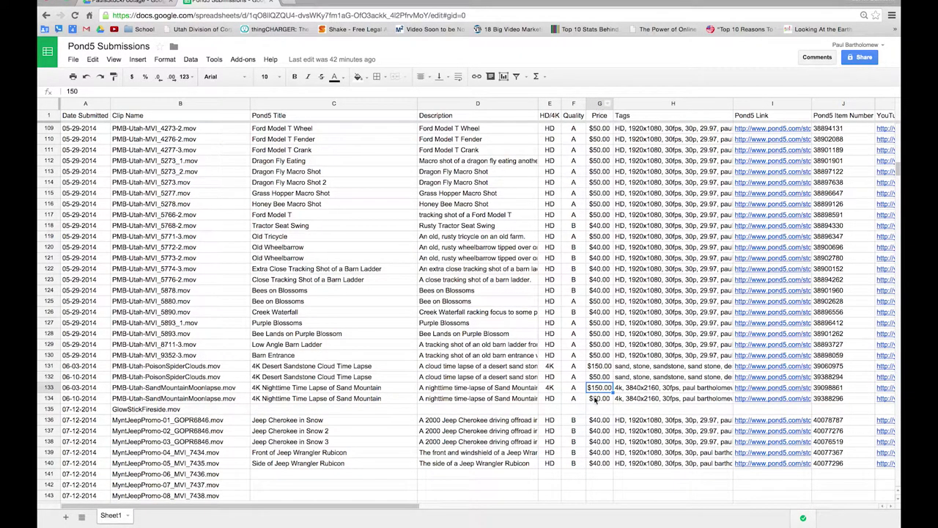
key("Right")
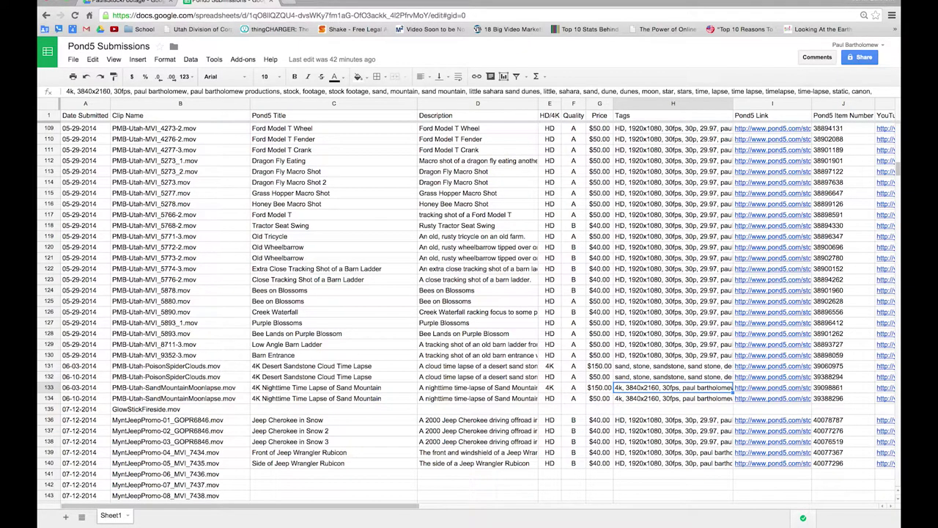
key("Right")
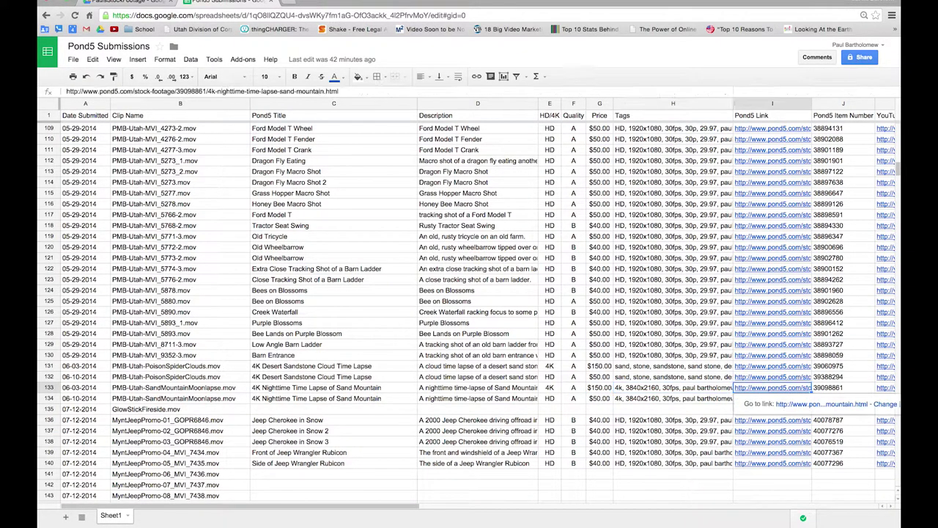
- Open the Sand Mountain clip's Pond5 listing page, then return to the Pond5 Submissions sheet
left_click(837, 405)
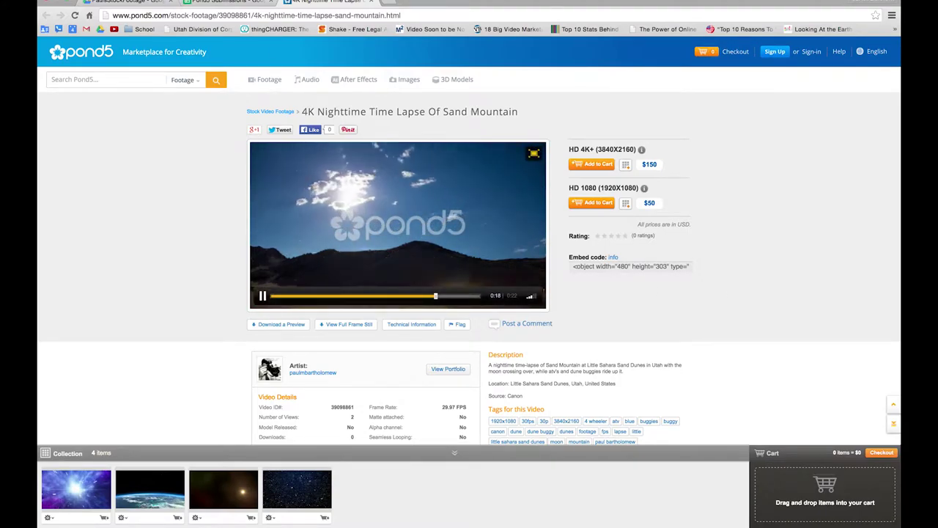
key("ctrl+shift+Tab")
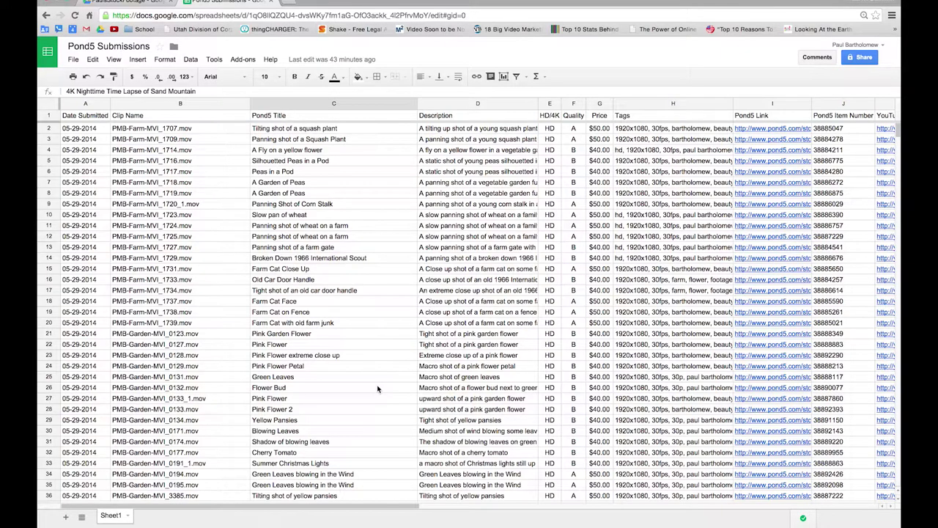
left_click(146, 105)
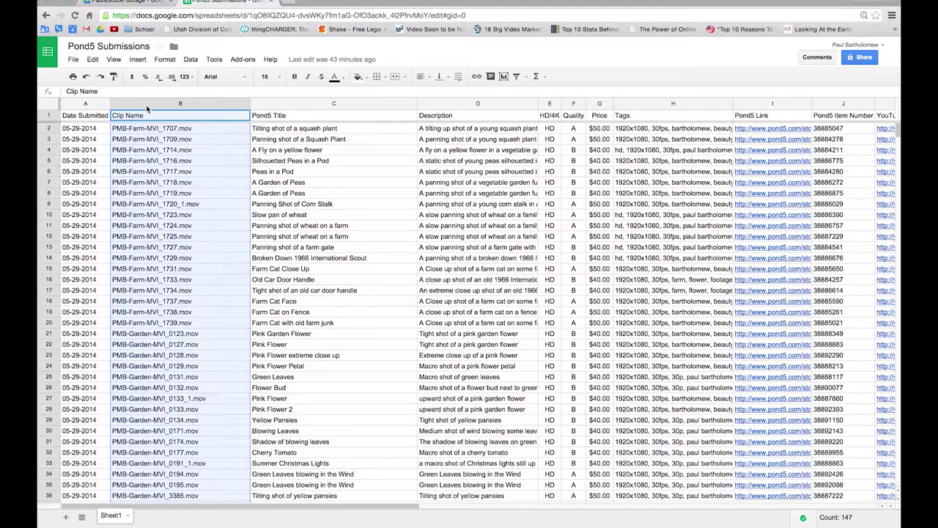
left_click(293, 104)
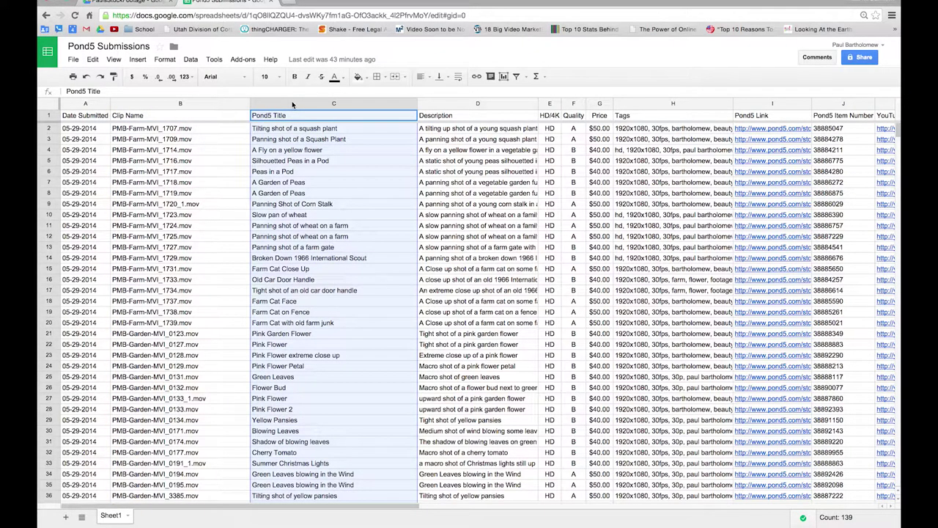
left_click(513, 104)
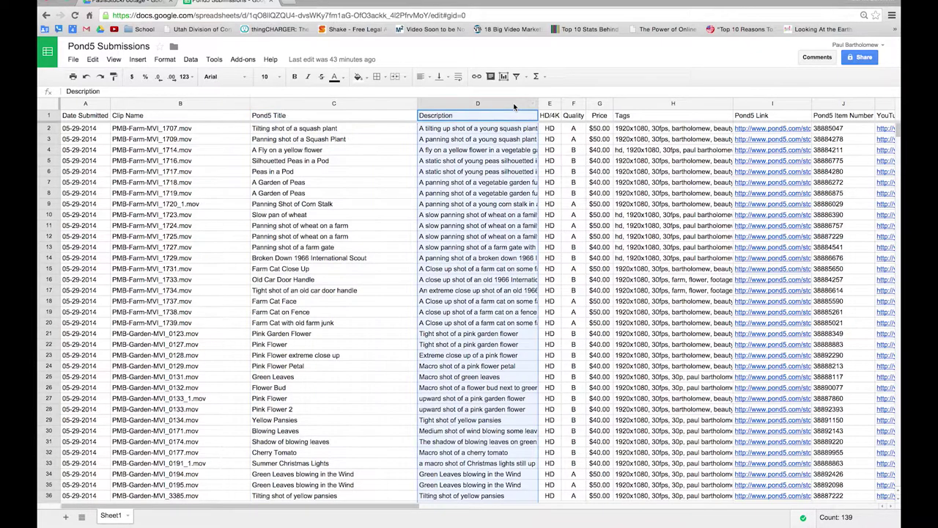
left_click(551, 103)
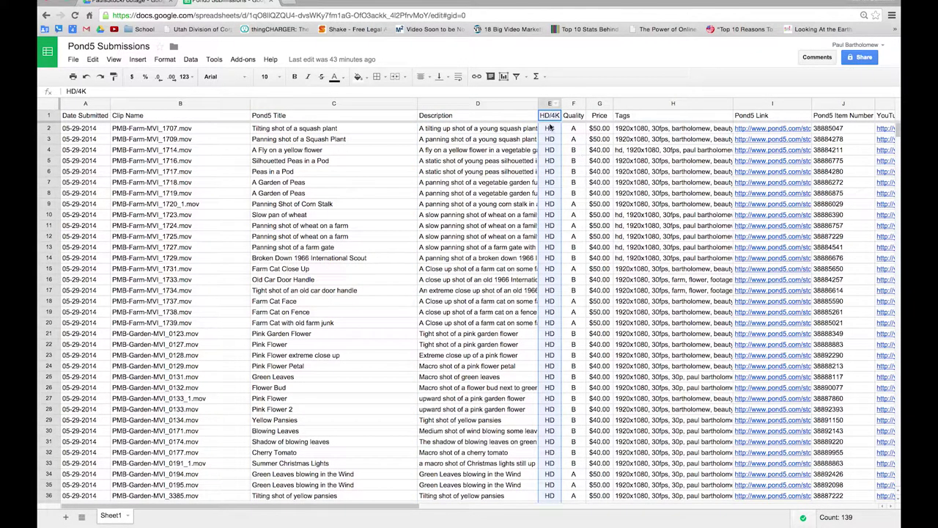
left_click(572, 103)
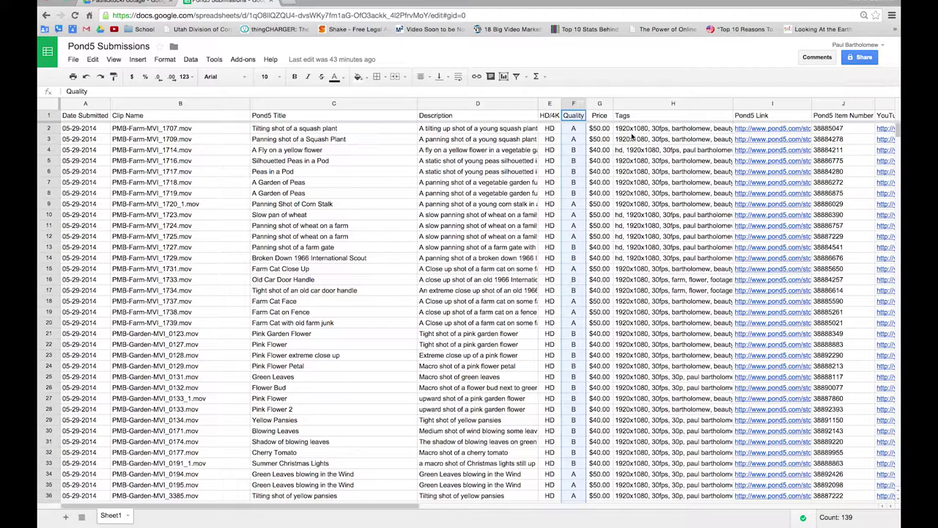
left_click(600, 104)
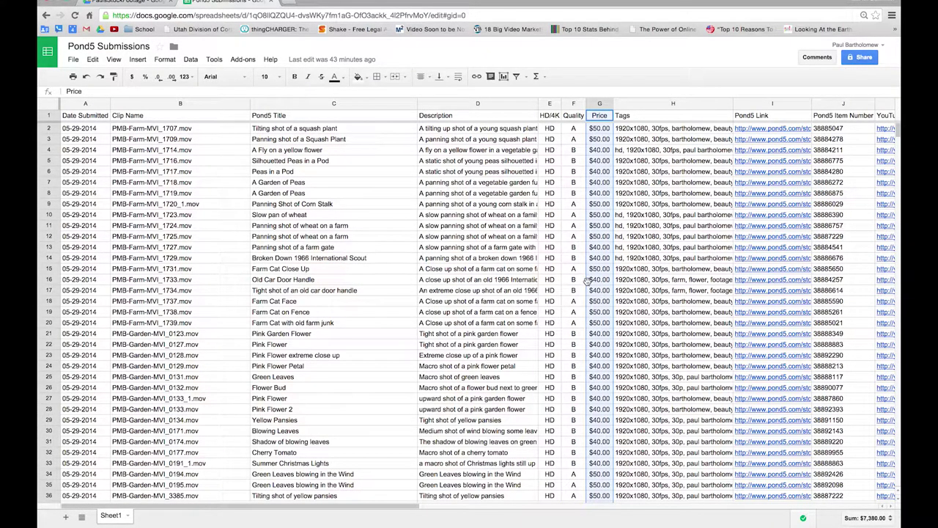
left_click(644, 104)
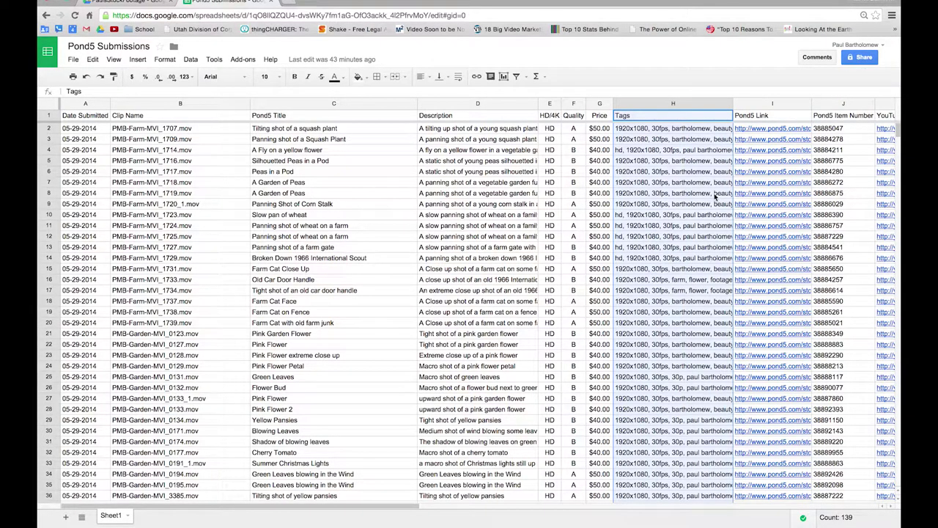
left_click(684, 164)
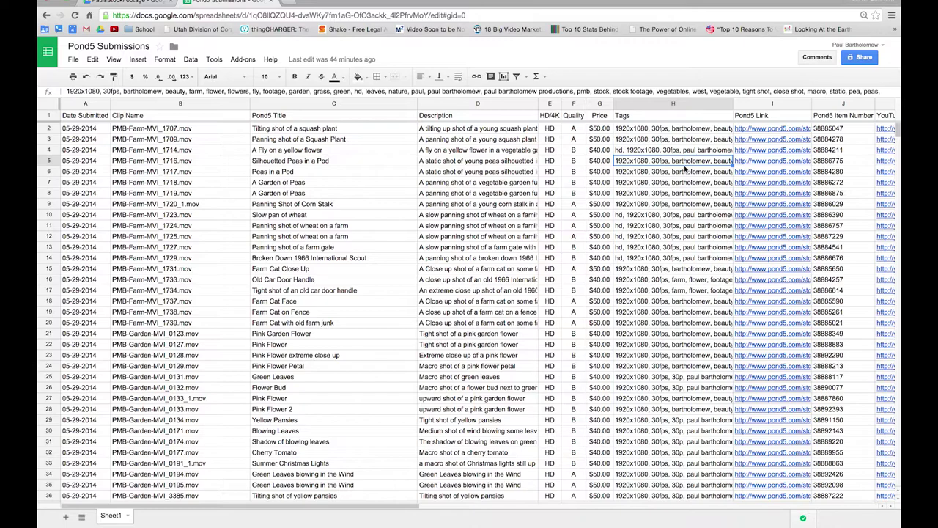
left_click(635, 313)
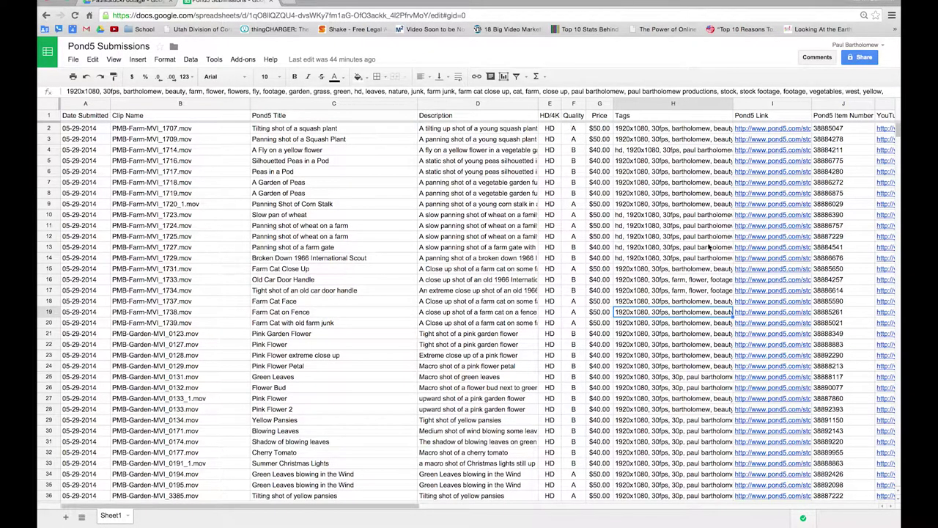
key("Right")
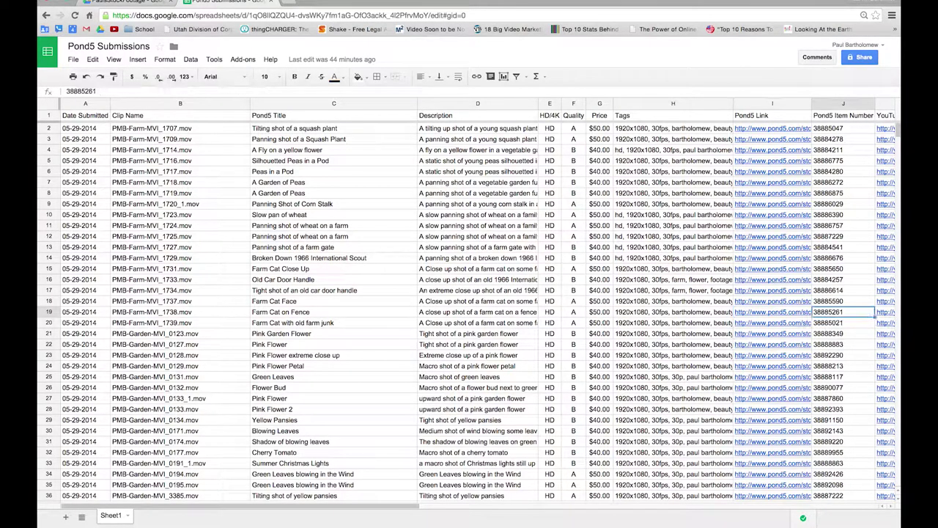
key("Left")
key("Left")
key("Left")
key("Left")
key("Left")
key("Right")
key("Right")
key("Right")
key("Right")
key("Right")
key("Right")
key("Left")
key("Left")
key("Left")
key("Left")
key("Left")
key("Left")
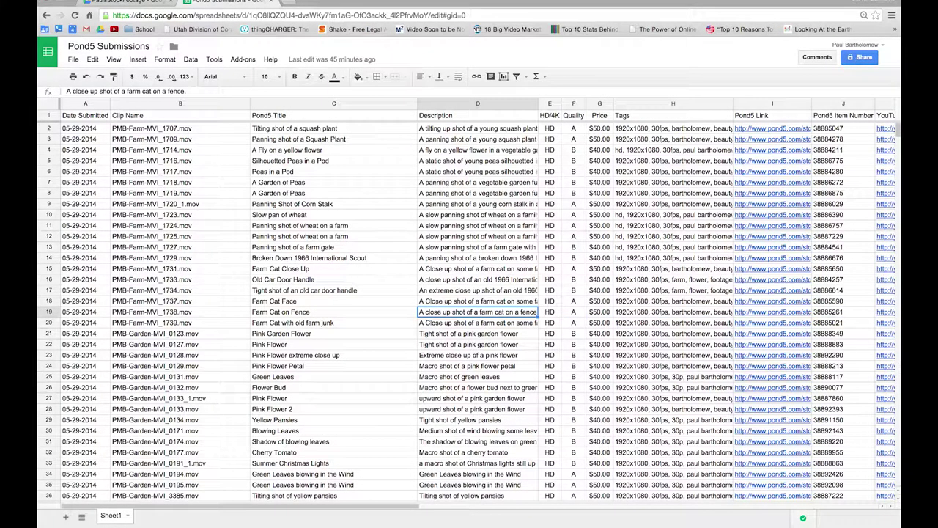